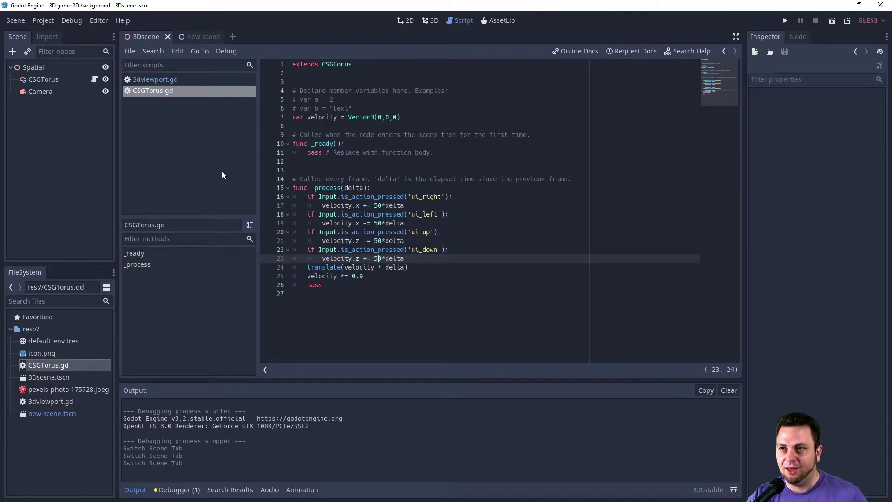
Select CSGTorus in the Scene tree to leave CSGTorus.gd and show the torus in 3D.
{"action": "left_click", "coordinate": [47, 80]}
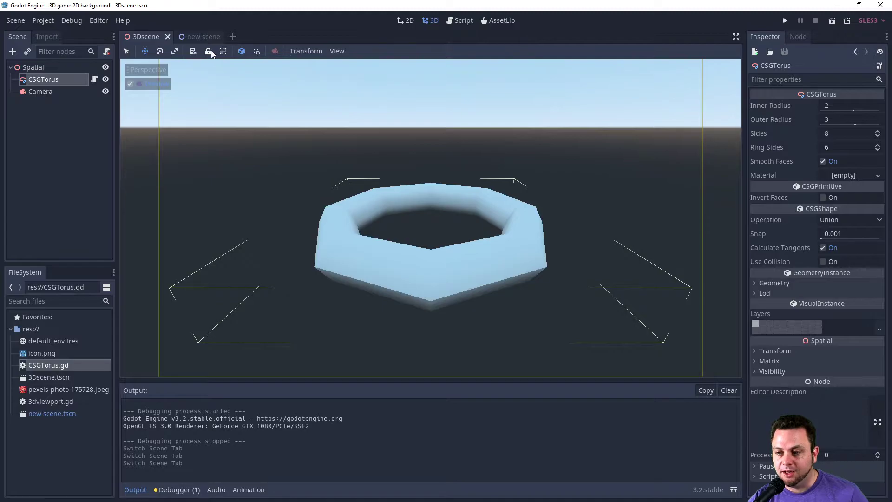
In the new scene, hide and reshow TextureRect2 to reveal the strawberry photo, then select Viewport.
{"action": "left_click", "coordinate": [210, 36]}
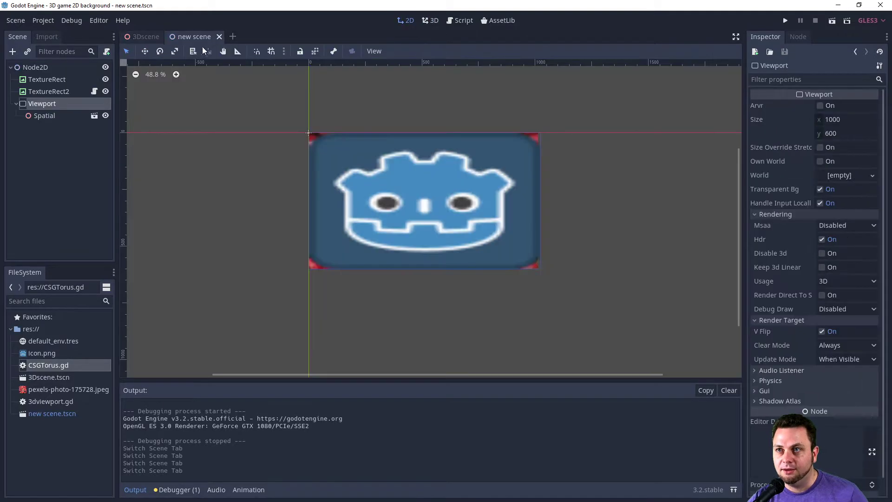
{"action": "left_click", "coordinate": [48, 79]}
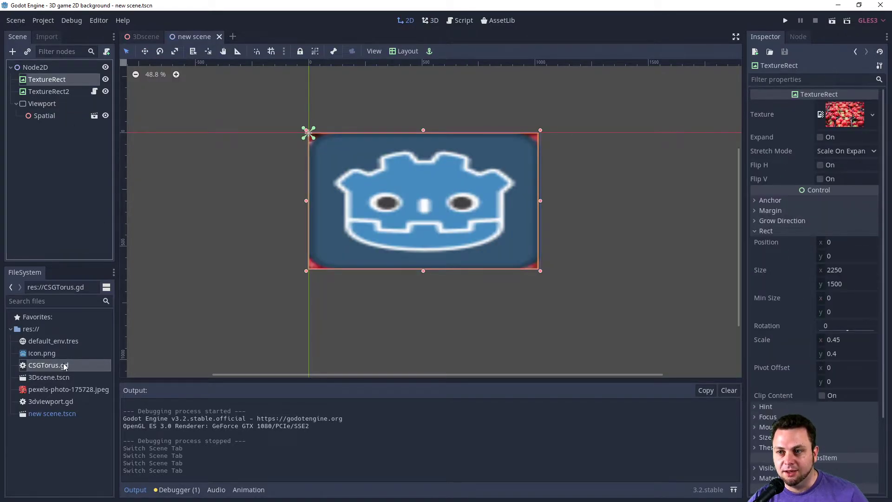
{"action": "left_click", "coordinate": [105, 91]}
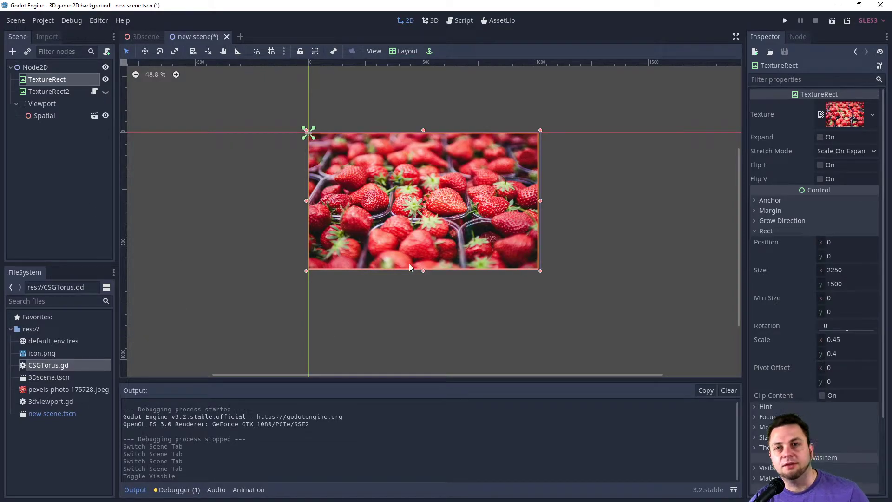
{"action": "left_click", "coordinate": [105, 92]}
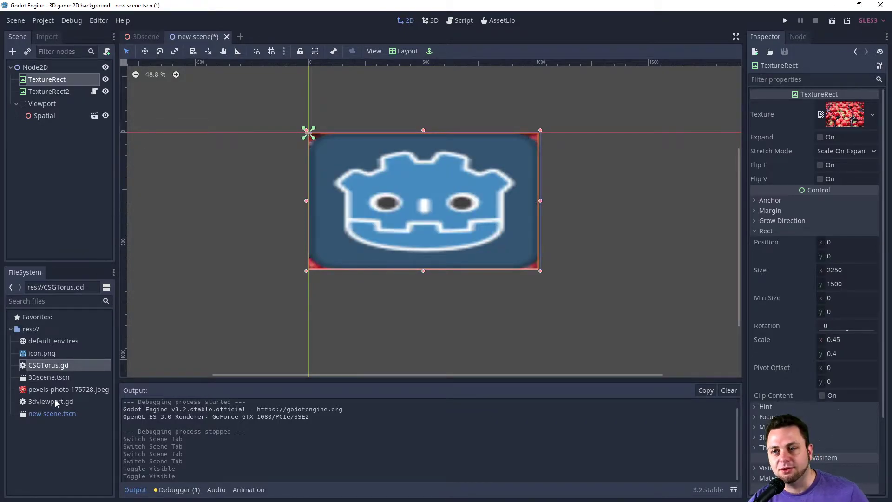
{"action": "left_click", "coordinate": [55, 103]}
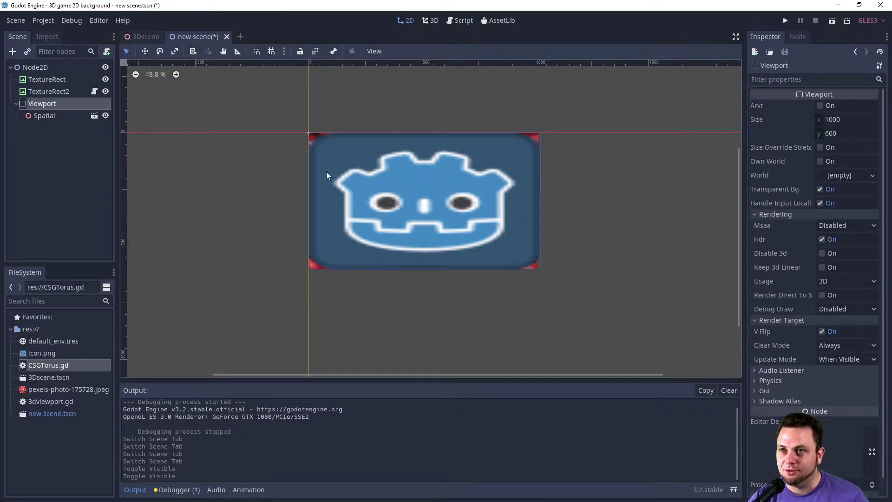
Show the Viewport's Spatial torus in the 3D view and enable the Viewport's Transparent Bg.
{"action": "left_click", "coordinate": [55, 80]}
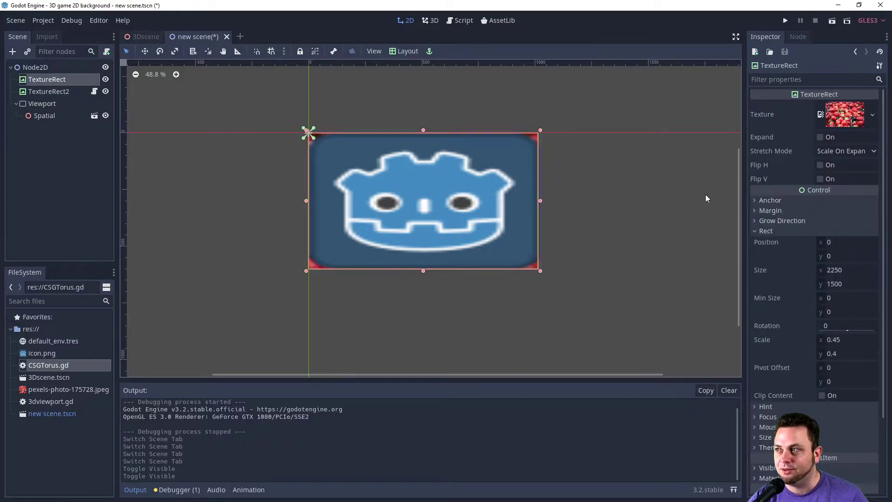
{"action": "left_click", "coordinate": [55, 70]}
{"action": "left_click", "coordinate": [56, 90]}
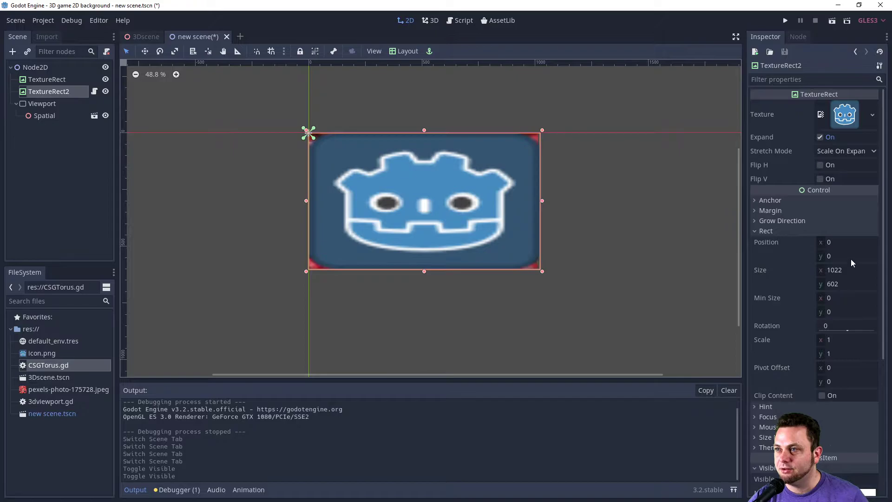
{"action": "left_click", "coordinate": [55, 103]}
{"action": "left_click", "coordinate": [55, 115]}
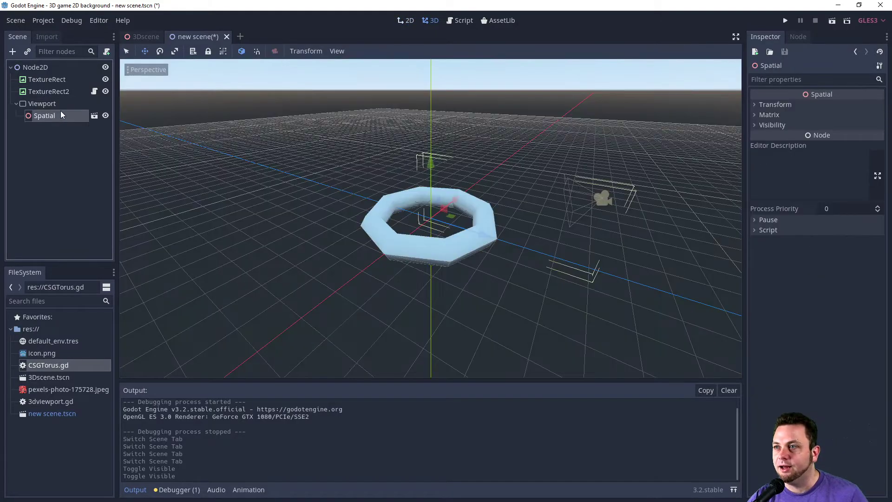
{"action": "left_click", "coordinate": [57, 105]}
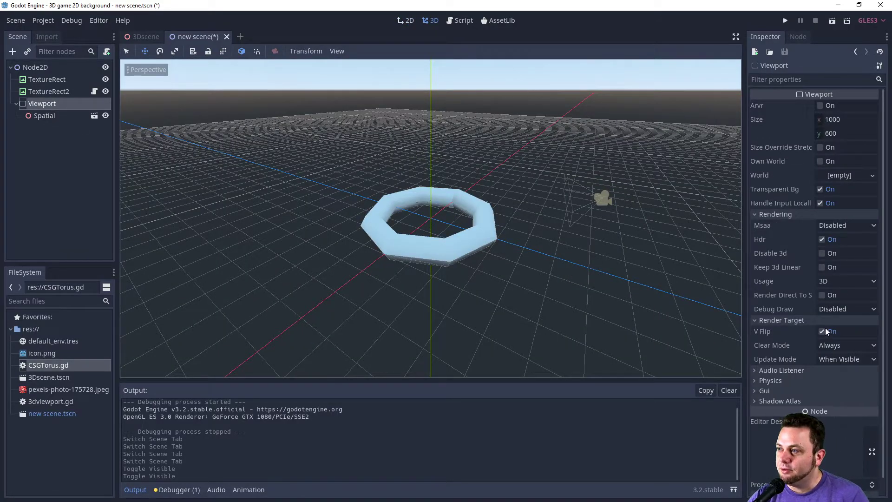
{"action": "left_click", "coordinate": [821, 190]}
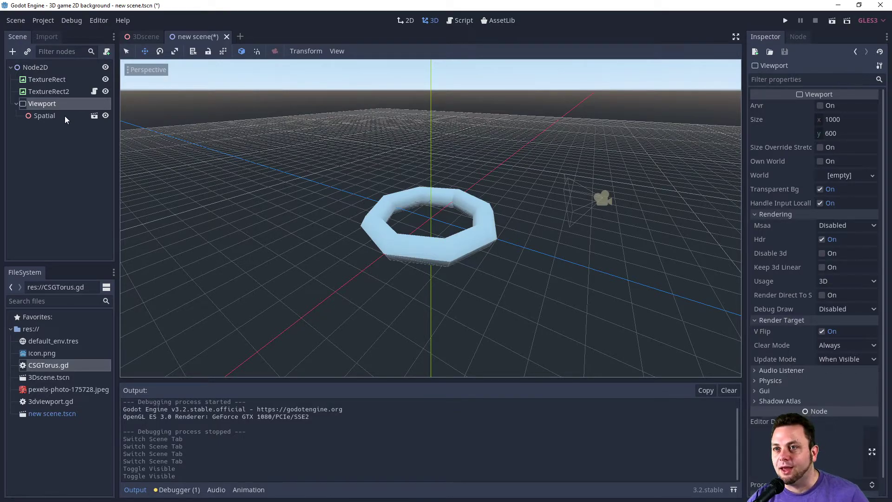
Compare the 3Dscene tab with the new scene's Viewport Spatial content in 3D.
{"action": "left_click", "coordinate": [138, 41]}
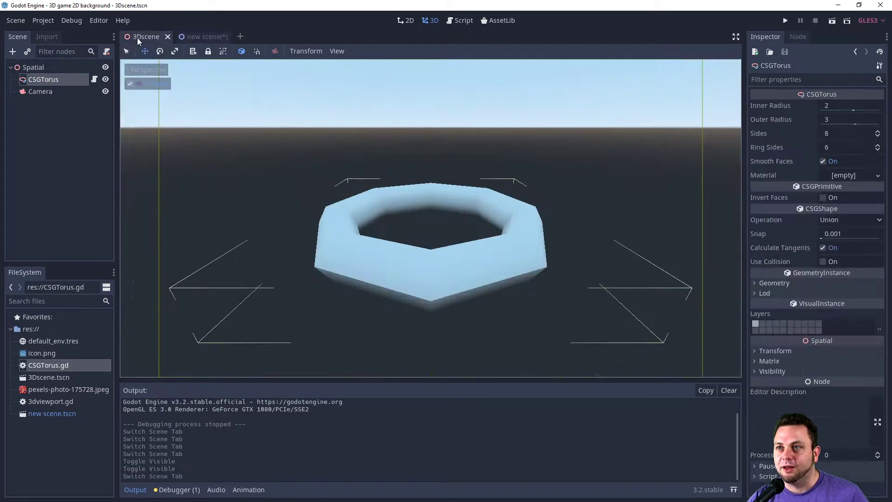
{"action": "left_click", "coordinate": [205, 40]}
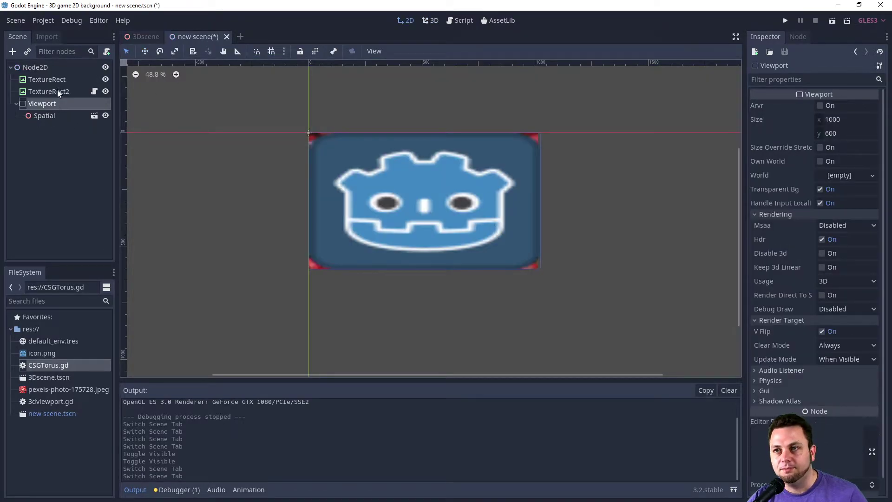
{"action": "left_click", "coordinate": [54, 119]}
{"action": "left_click", "coordinate": [53, 108]}
{"action": "left_click", "coordinate": [55, 118]}
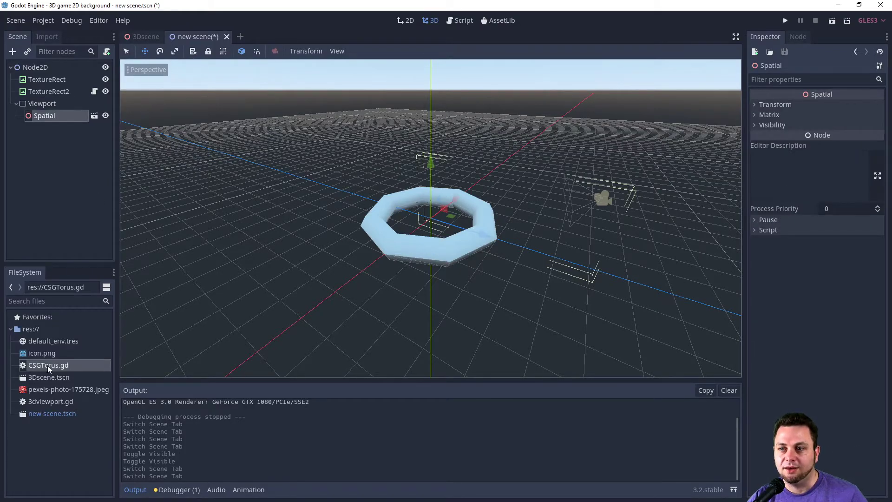
Preview 3Dscene through its Camera, then return to the new scene's 2D layout with Viewport selected.
{"action": "left_click", "coordinate": [144, 36]}
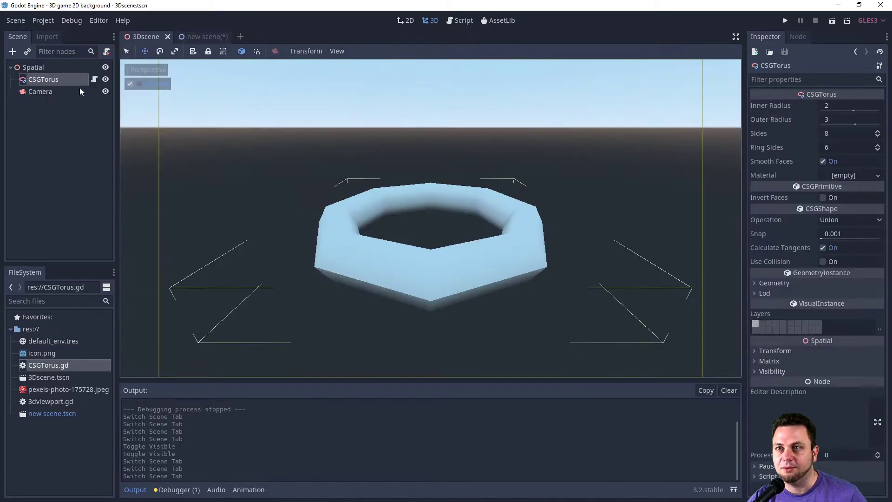
{"action": "left_click", "coordinate": [132, 85]}
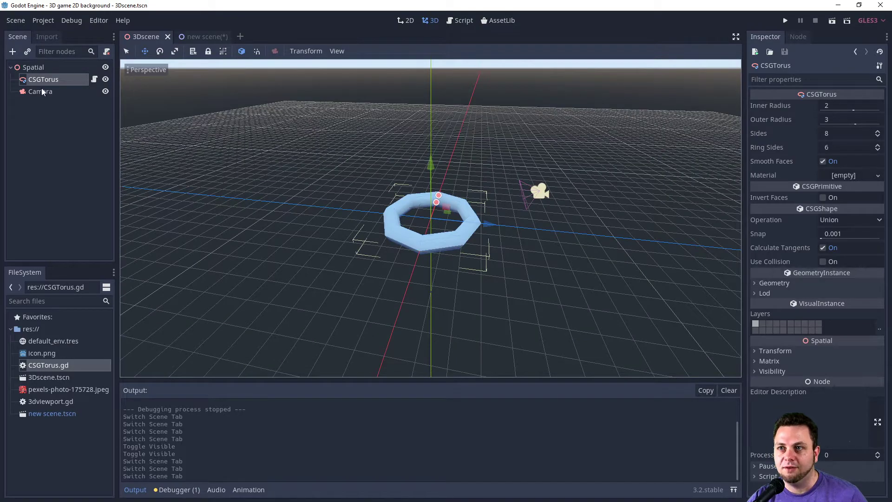
{"action": "left_click", "coordinate": [41, 92]}
{"action": "left_click", "coordinate": [130, 85]}
{"action": "left_click", "coordinate": [130, 84]}
{"action": "left_click", "coordinate": [199, 36]}
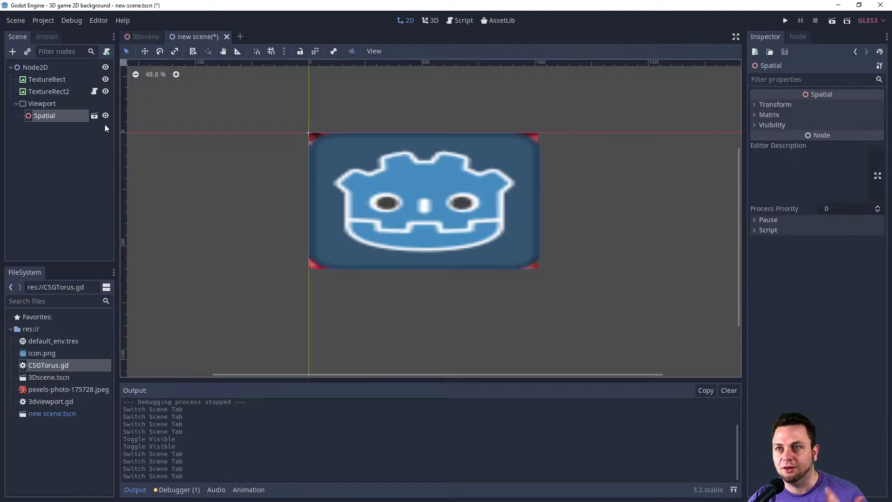
{"action": "left_click", "coordinate": [57, 103]}
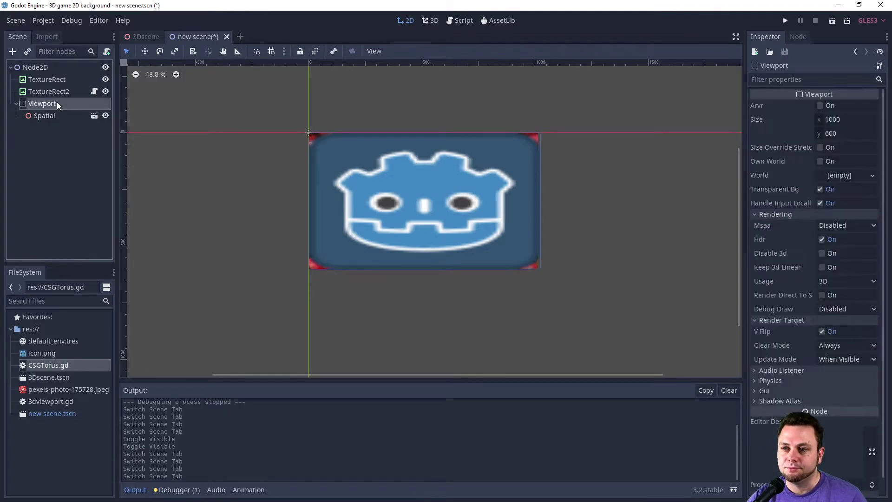
Open TextureRect2's 3dviewport.gd and highlight the get_node("Viewport") and get_texture() calls on line 16.
{"action": "left_click", "coordinate": [79, 91]}
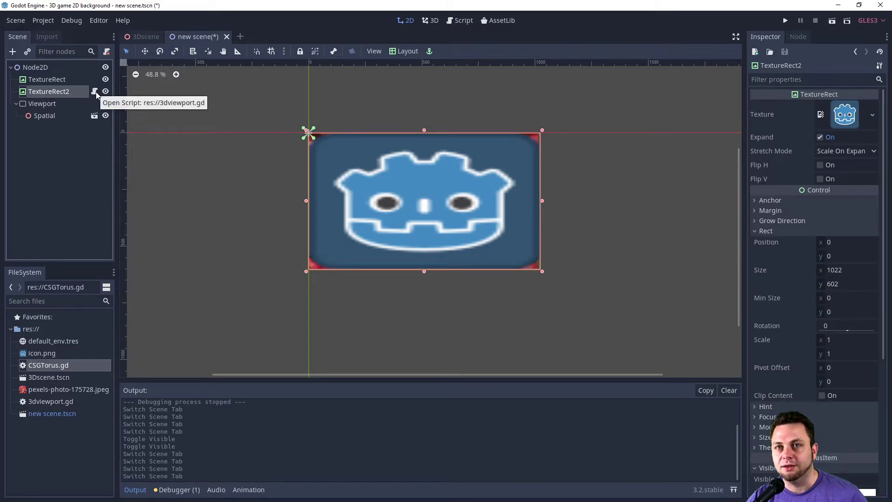
{"action": "left_click", "coordinate": [95, 91]}
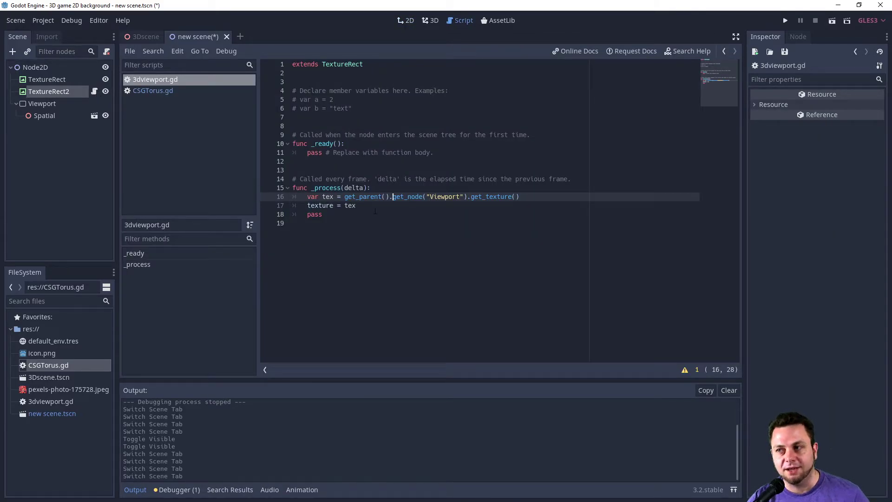
{"action": "left_click", "coordinate": [375, 206]}
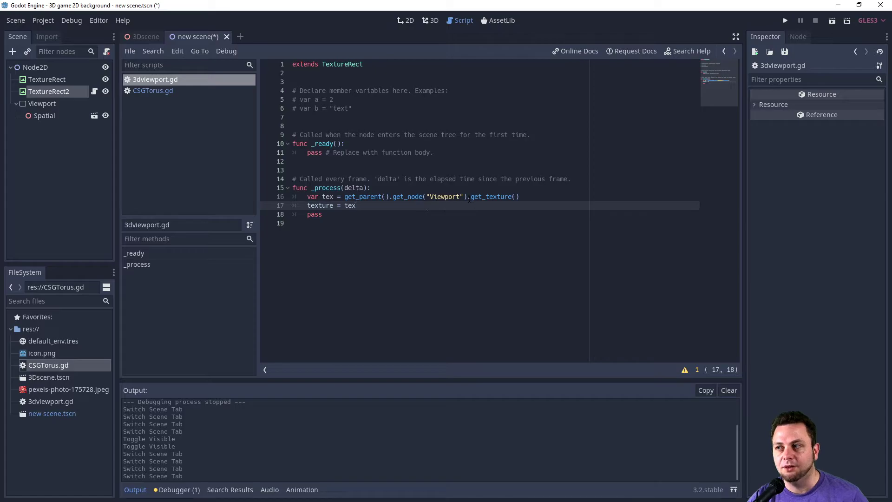
{"action": "left_click_drag", "start_coordinate": [468, 197], "coordinate": [344, 197]}
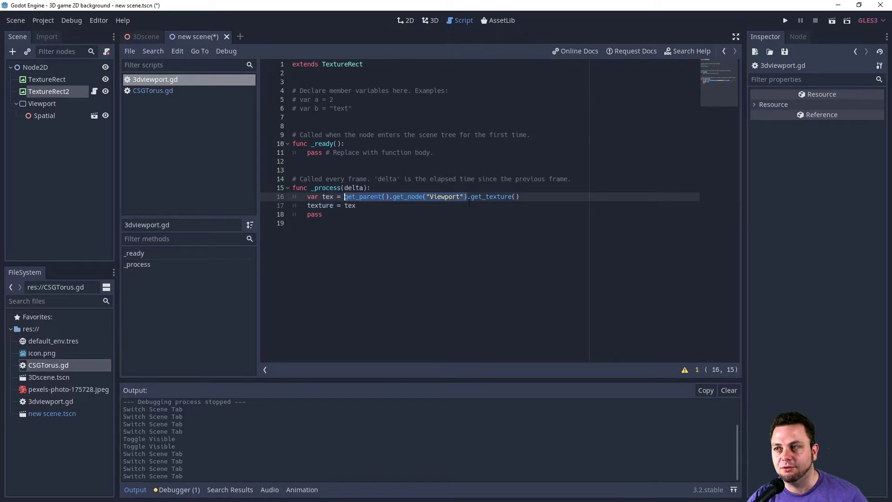
{"action": "left_click_drag", "start_coordinate": [468, 199], "coordinate": [517, 197]}
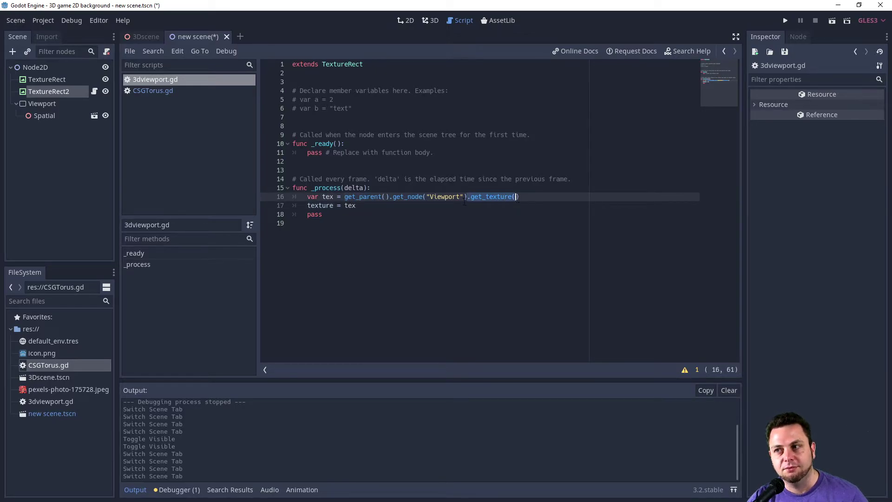
{"action": "left_click", "coordinate": [394, 206]}
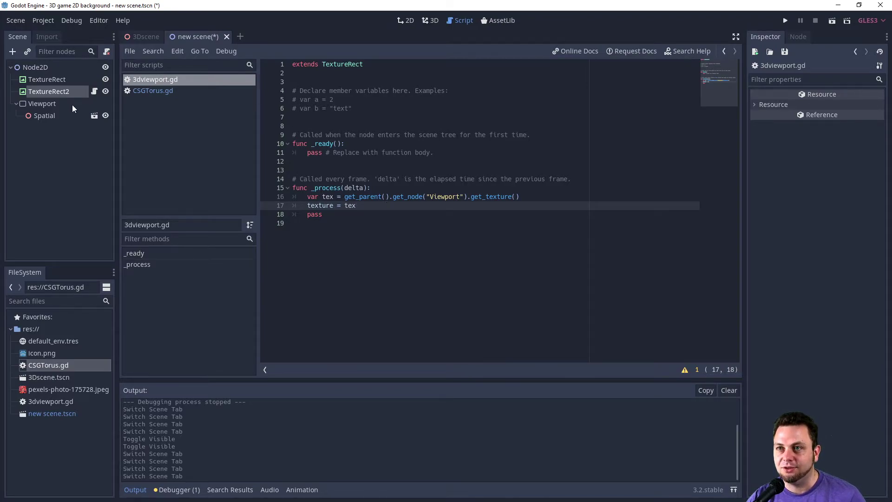
Select the root Node2D, then save and run the new scene to see the torus over the strawberries.
{"action": "left_click", "coordinate": [55, 69]}
{"action": "left_click", "coordinate": [786, 22]}
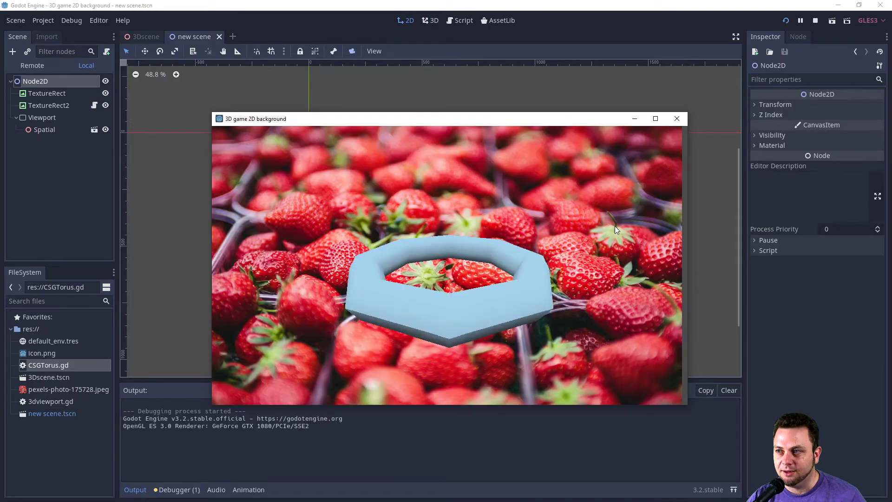